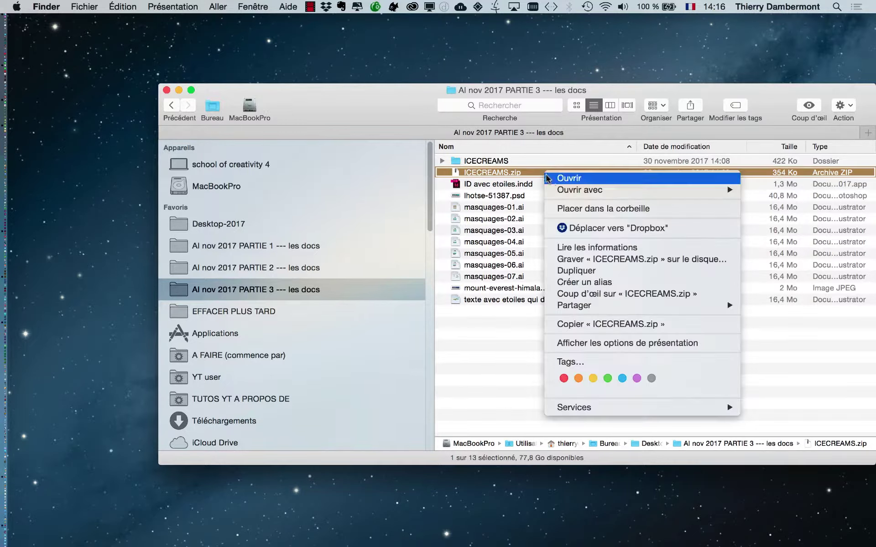
- Move ICECREAMS.zip to the trash and switch to Photoshop
click(566, 210)
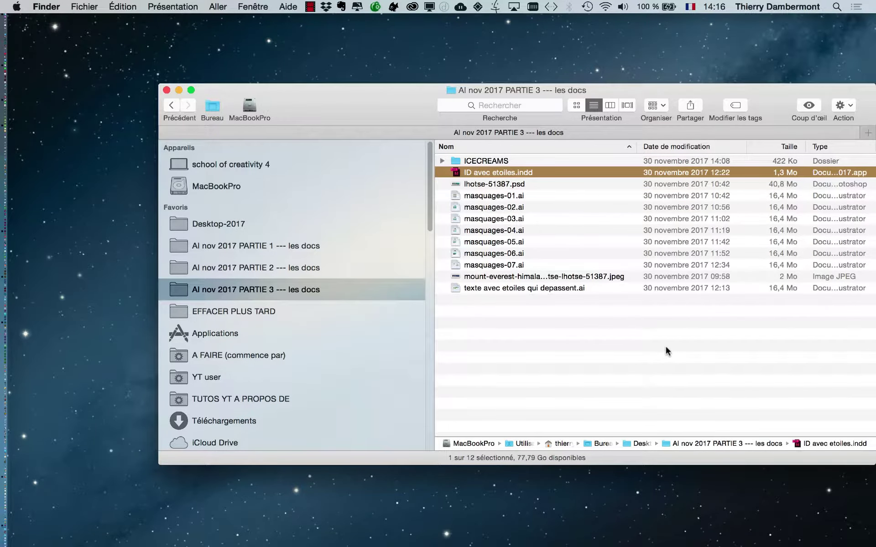
key(super+Tab)
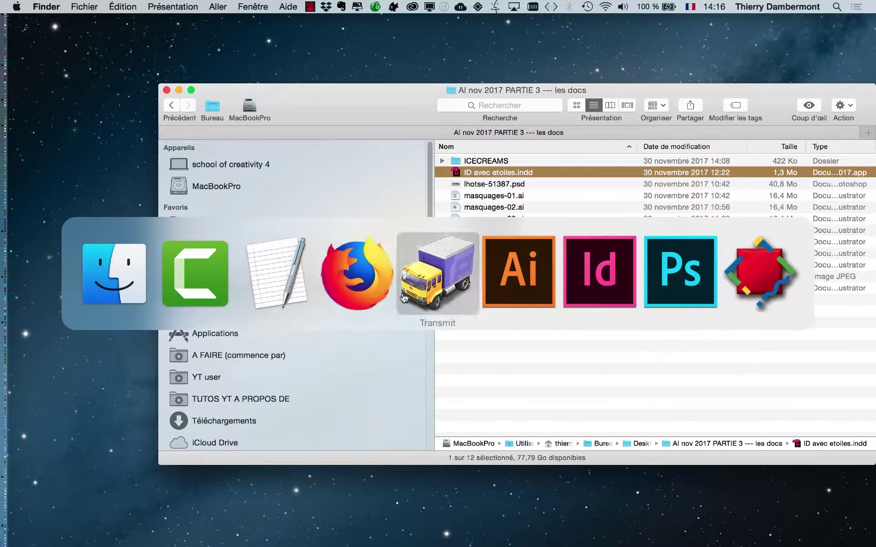
click(664, 293)
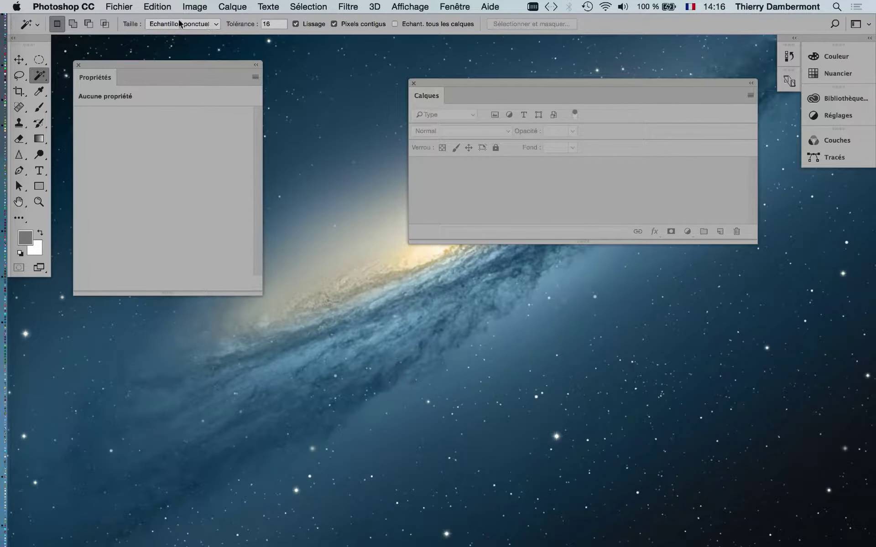
- Browse the ICECREAMS folder with thumbnails and open the image Emojione_1F366.svg.png
click(119, 7)
click(128, 32)
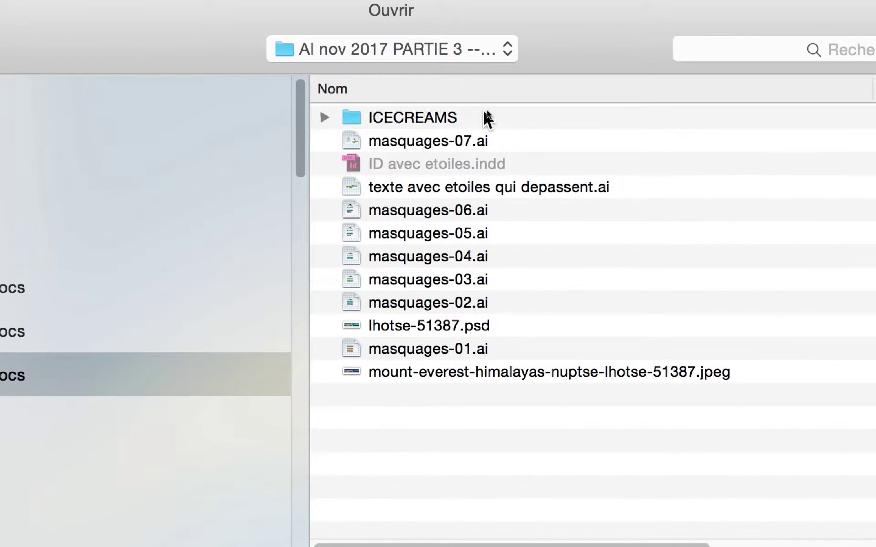
double_click(484, 112)
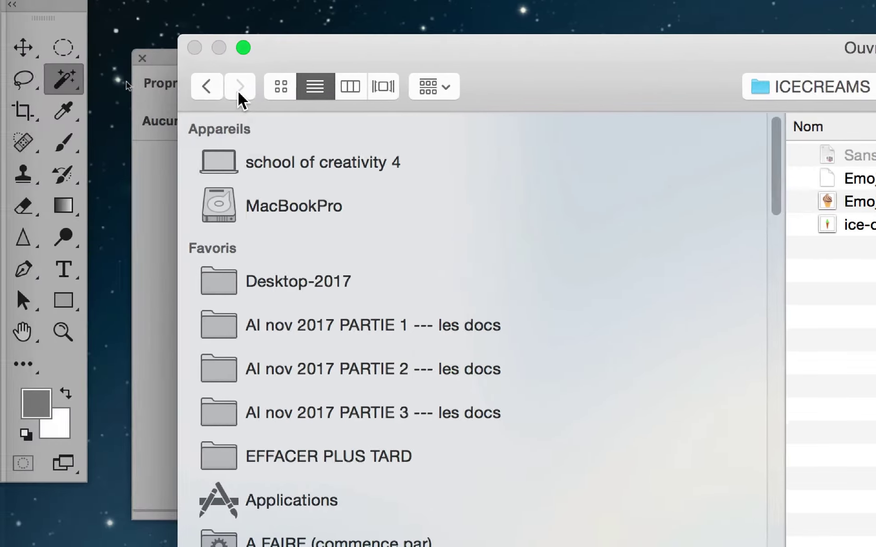
click(258, 88)
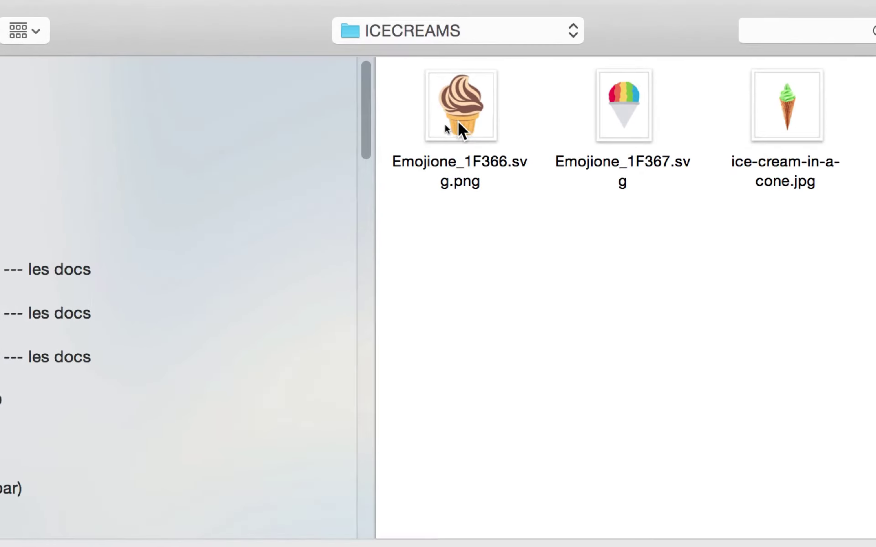
click(462, 121)
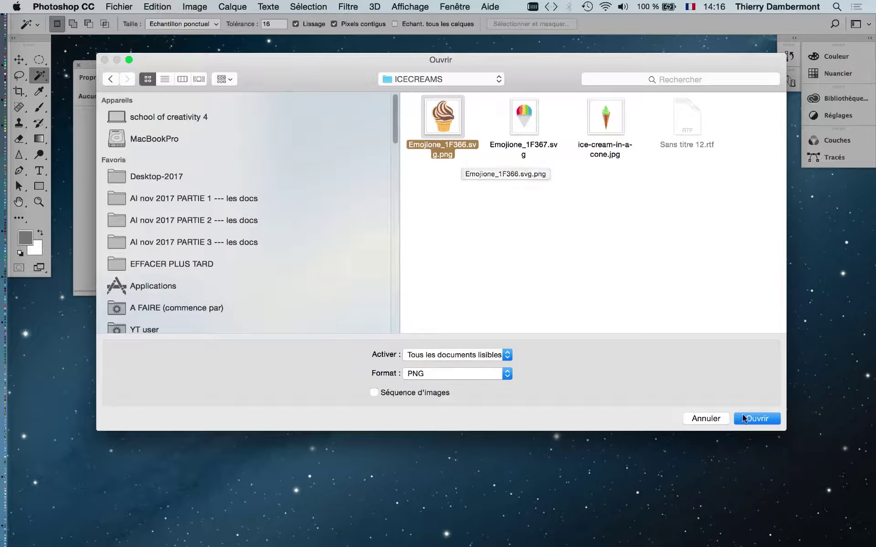
click(757, 419)
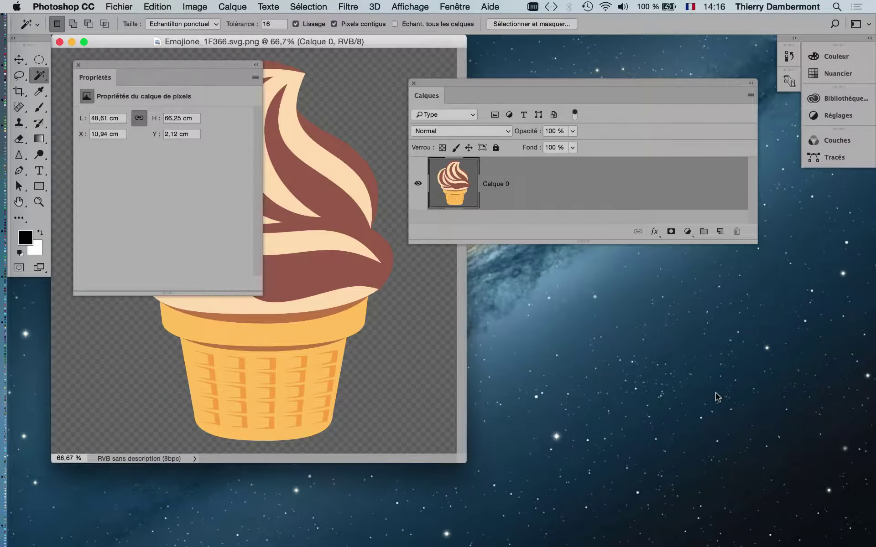
- Close the Calques and Propriétés panels and display the ice cream image in full-screen mode with the menu bar
click(414, 83)
click(79, 65)
drag(248, 43, 344, 68)
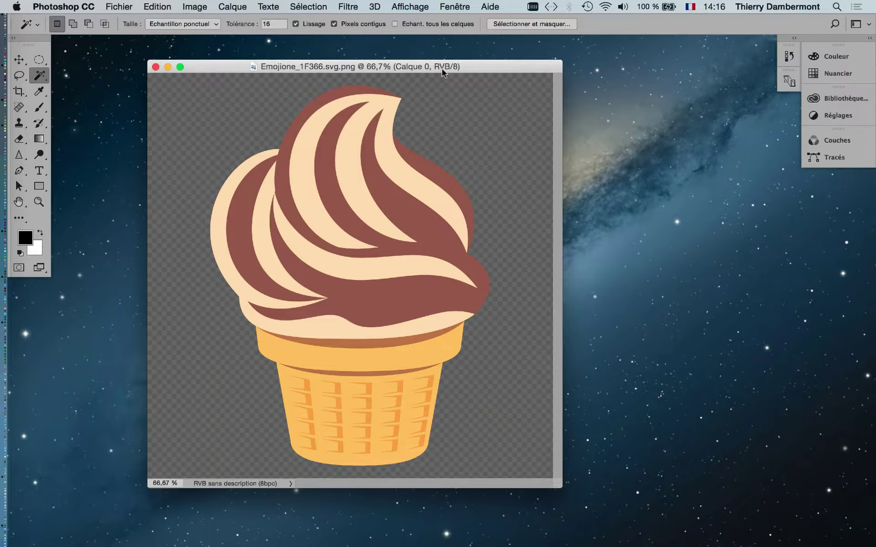
key(f)
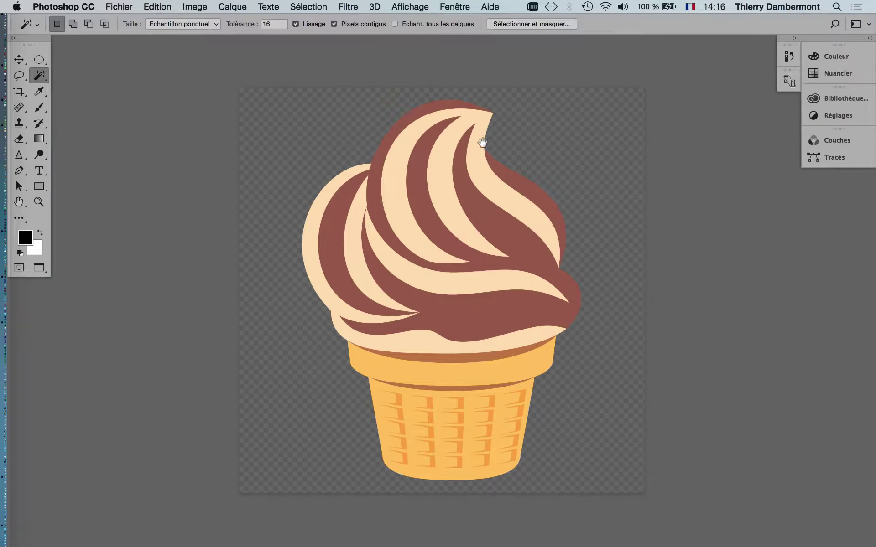
drag(482, 142, 344, 137)
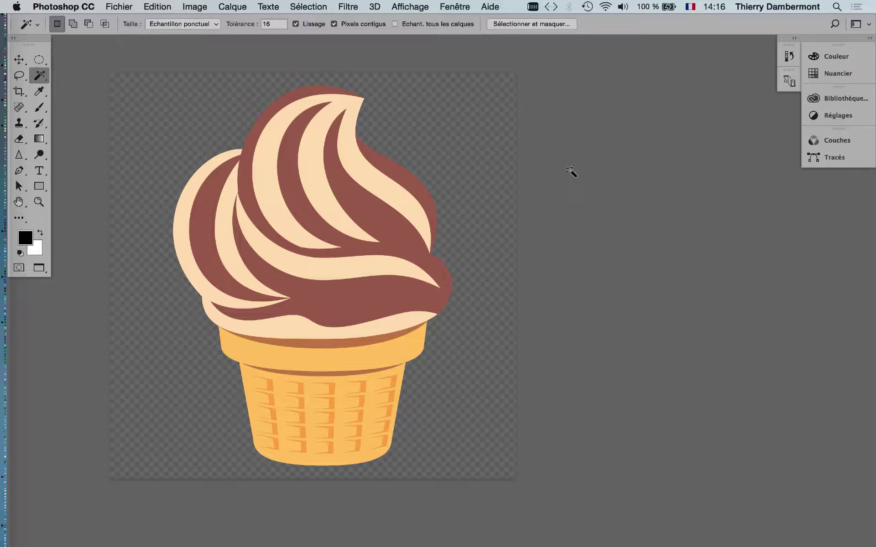
- Check which colour mode the ice cream image uses, and close the document
click(197, 11)
mouse_move(199, 21)
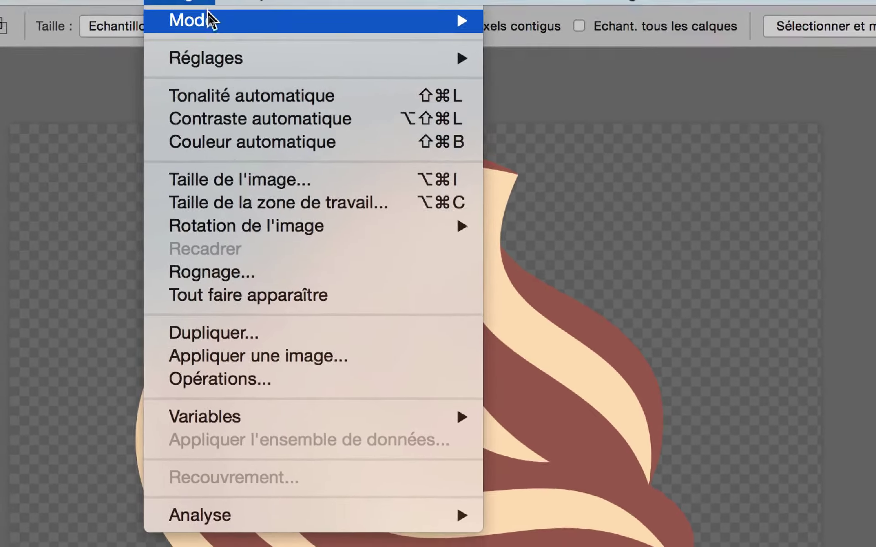
mouse_move(460, 22)
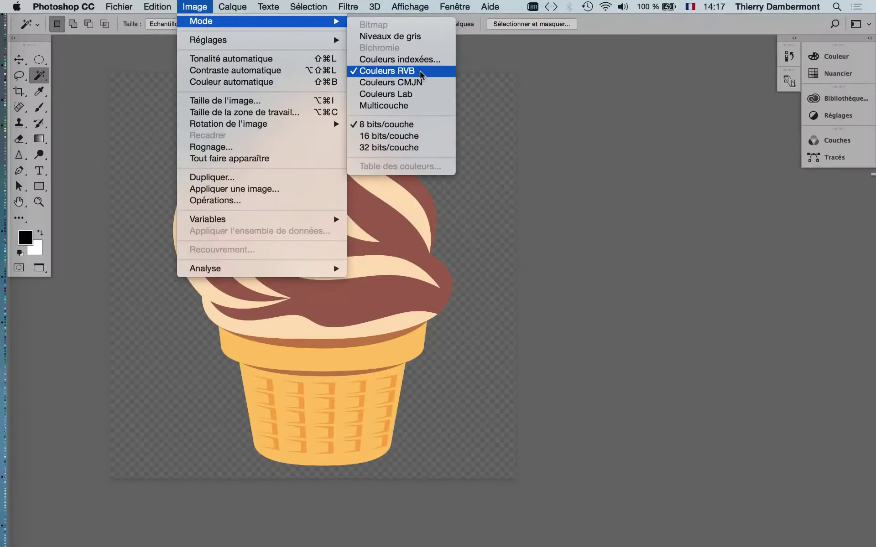
click(443, 32)
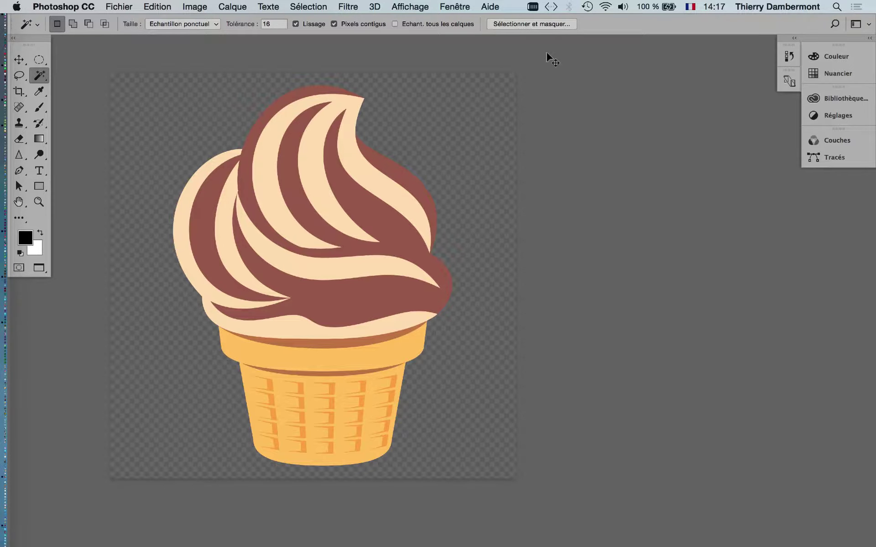
key(super+w)
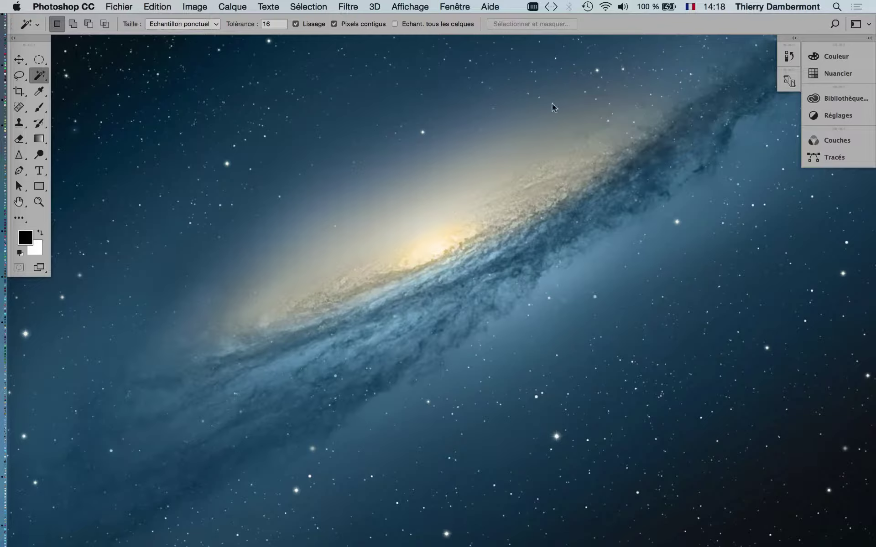
- Bring up the Ouvrir dialog on the ICECREAMS folder and show its files as a list
click(118, 6)
click(128, 32)
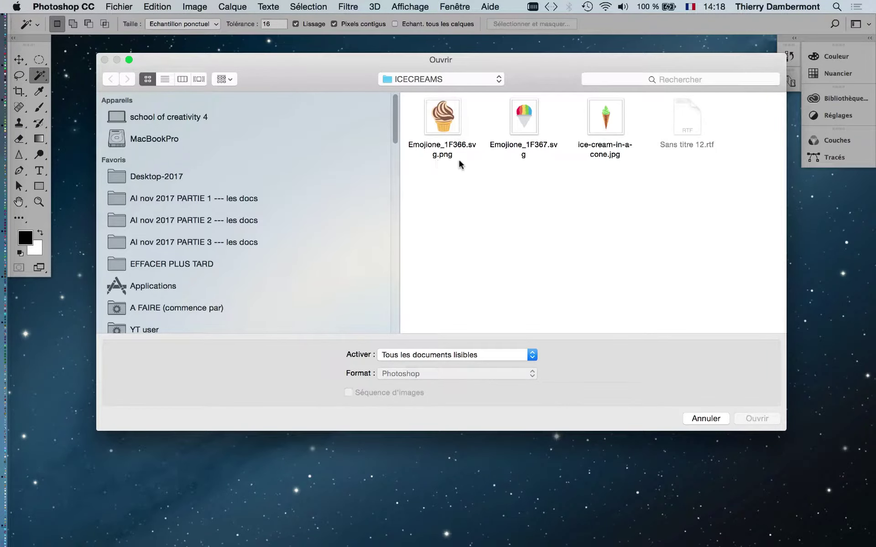
click(165, 80)
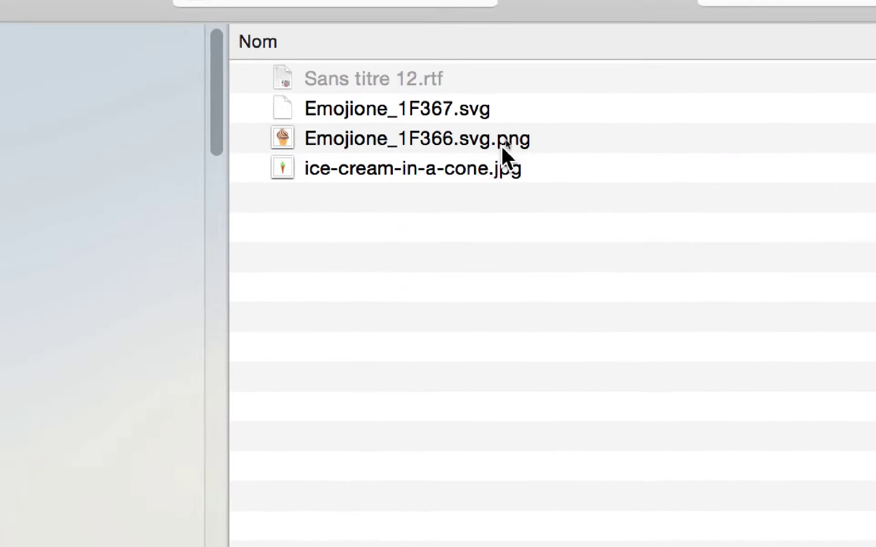
- Compare the names and formats of the SVG, PNG and JPG ice cream files, and leave the dialog without opening any
click(532, 82)
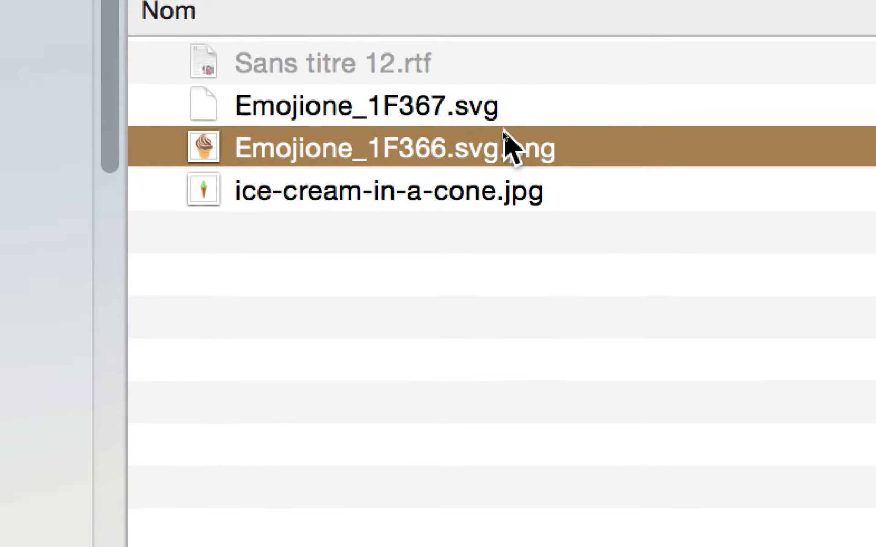
click(476, 91)
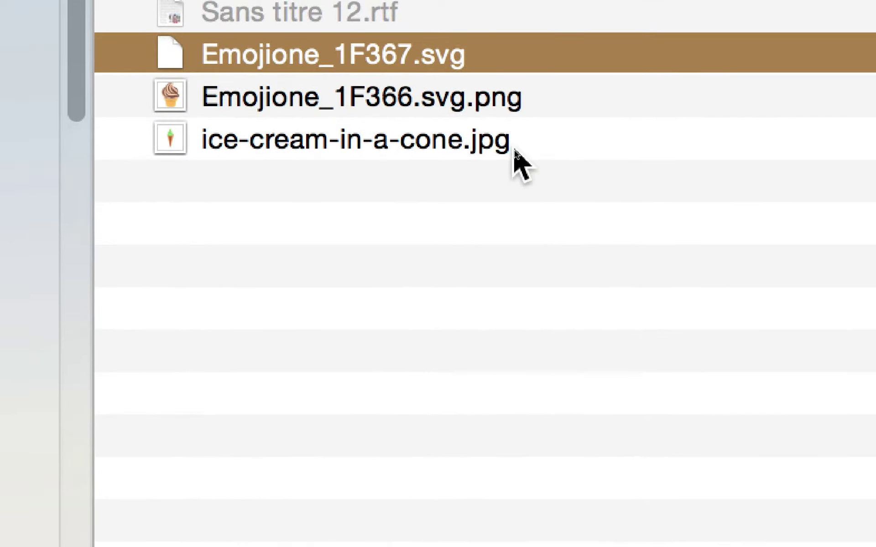
click(533, 208)
click(506, 122)
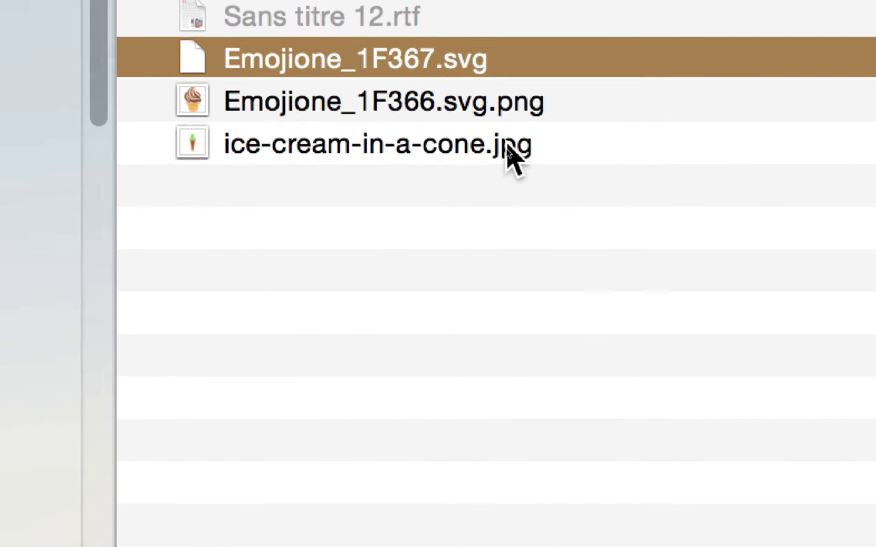
click(519, 205)
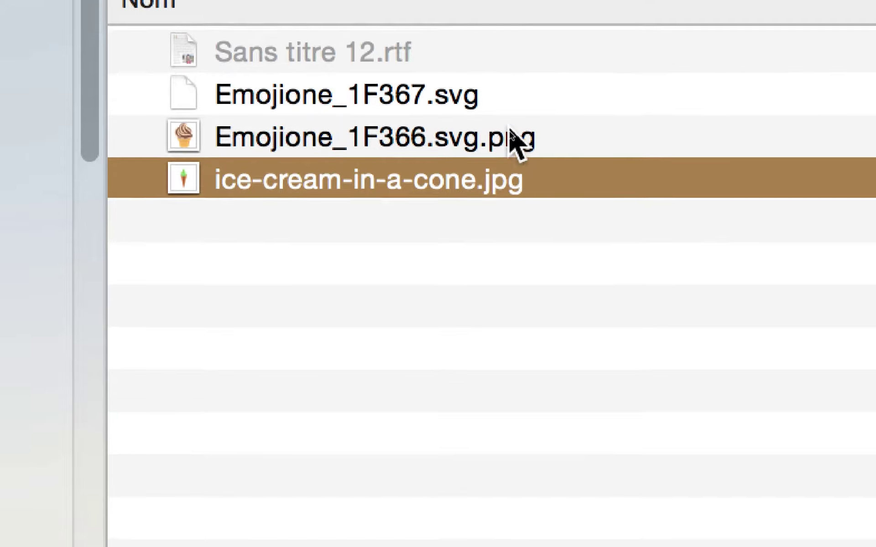
click(503, 76)
click(502, 117)
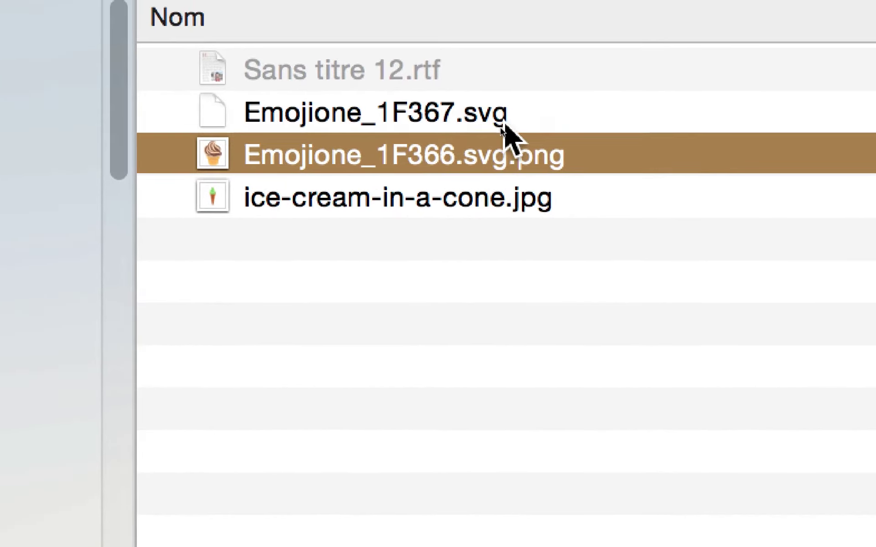
click(470, 105)
click(496, 131)
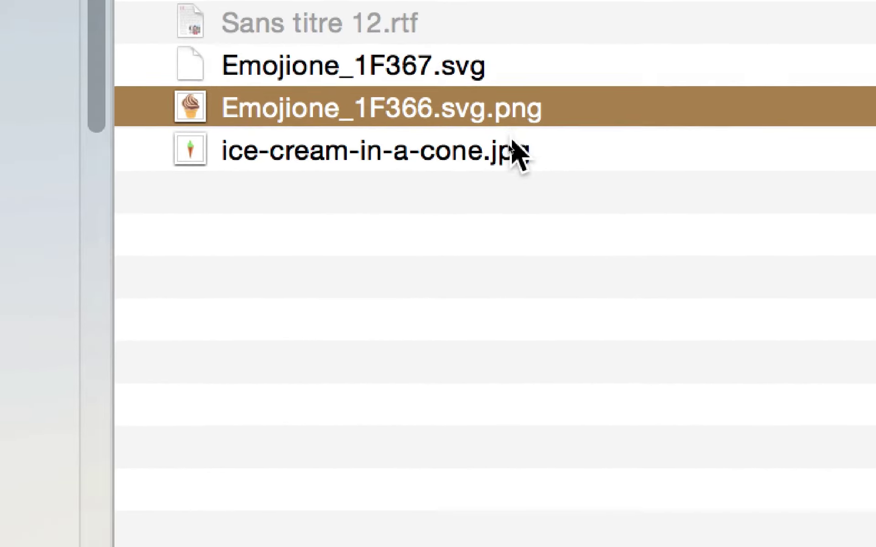
click(510, 140)
click(511, 116)
click(501, 69)
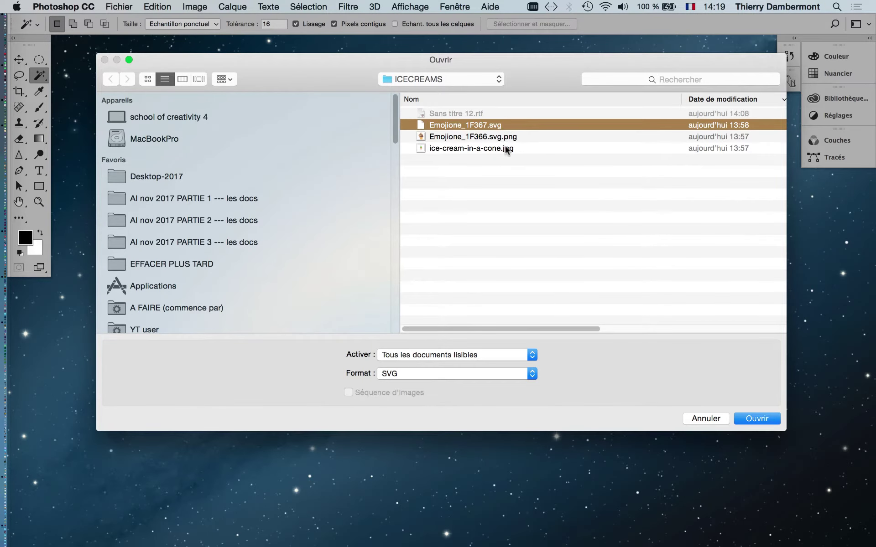
key(Down)
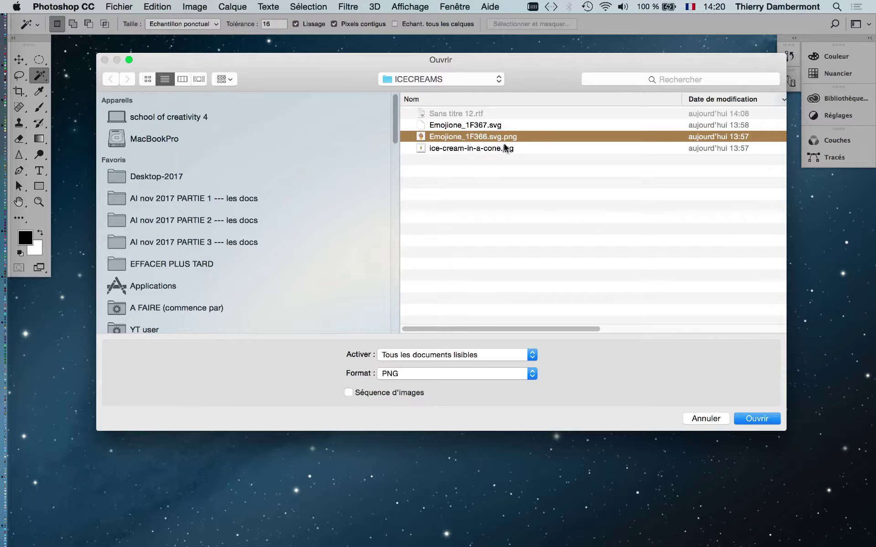
click(508, 128)
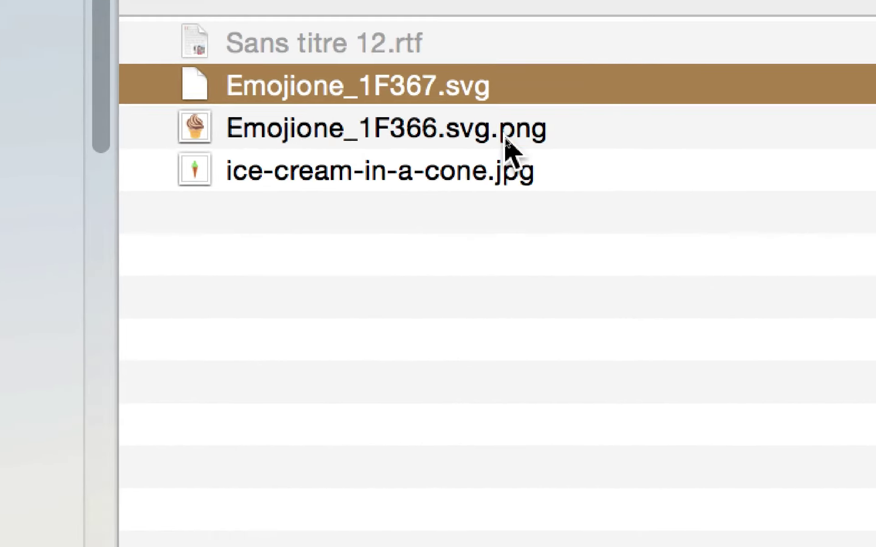
click(494, 164)
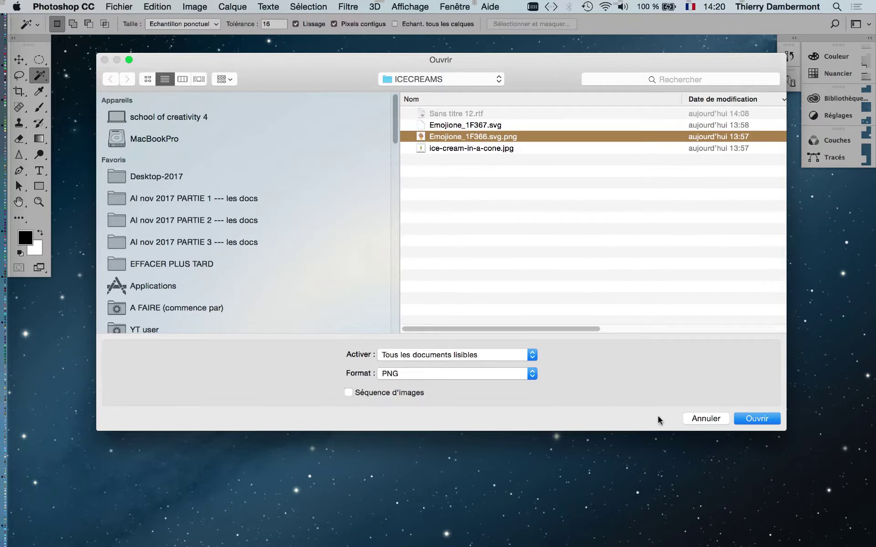
click(696, 418)
- Switch to Firefox and load the Google home page in a new window
mouse_move(13, 483)
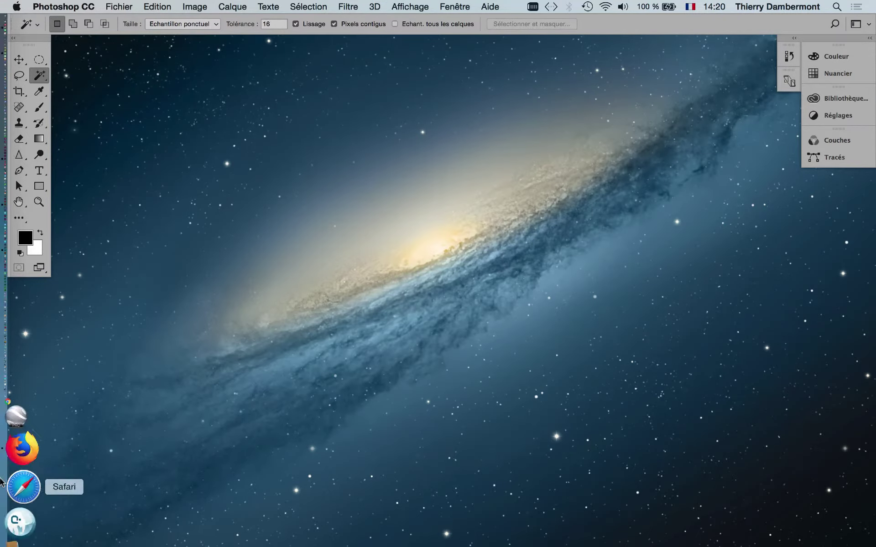
click(55, 477)
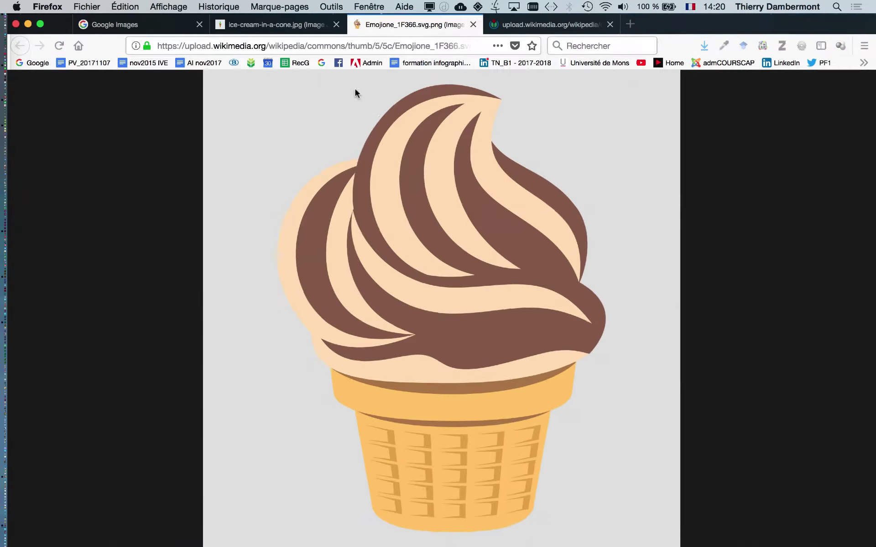
click(97, 10)
click(110, 33)
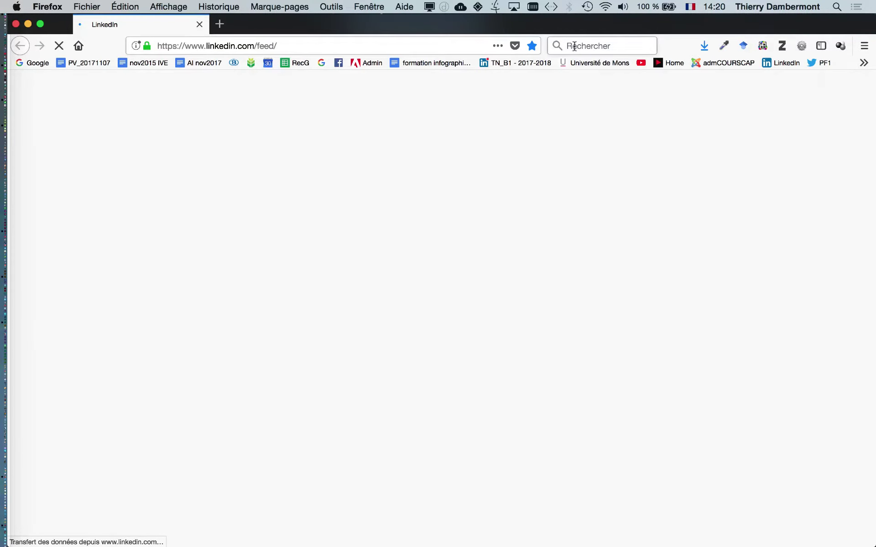
click(573, 45)
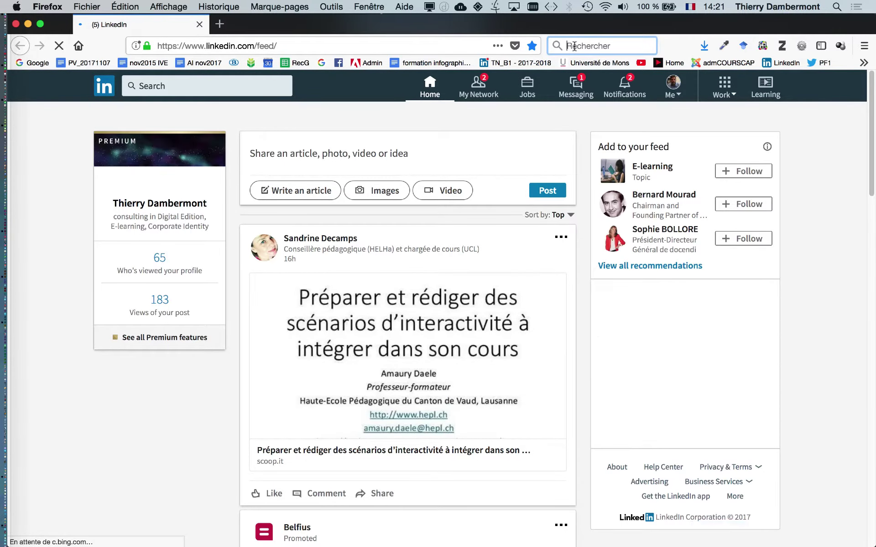
click(322, 63)
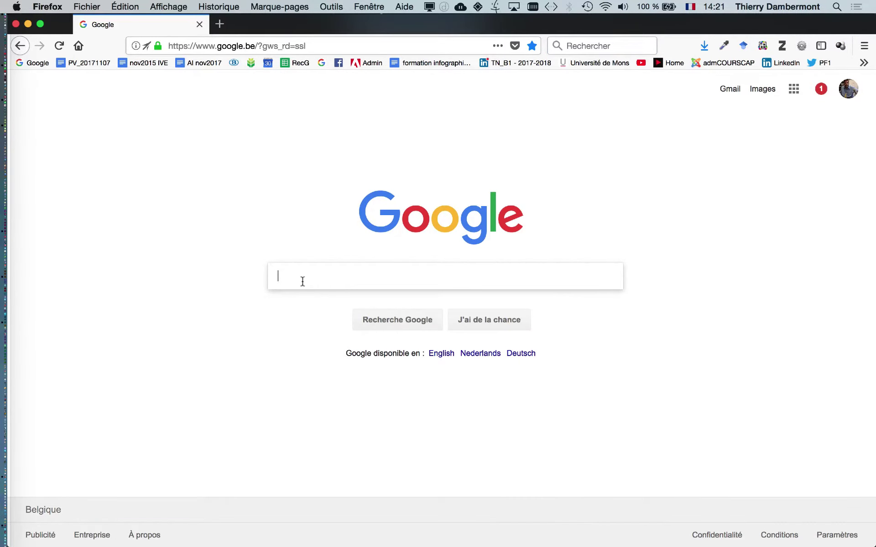
- Search Google for "svg" and open the French Wikipedia article Scalable Vector Graphics
text(svg)
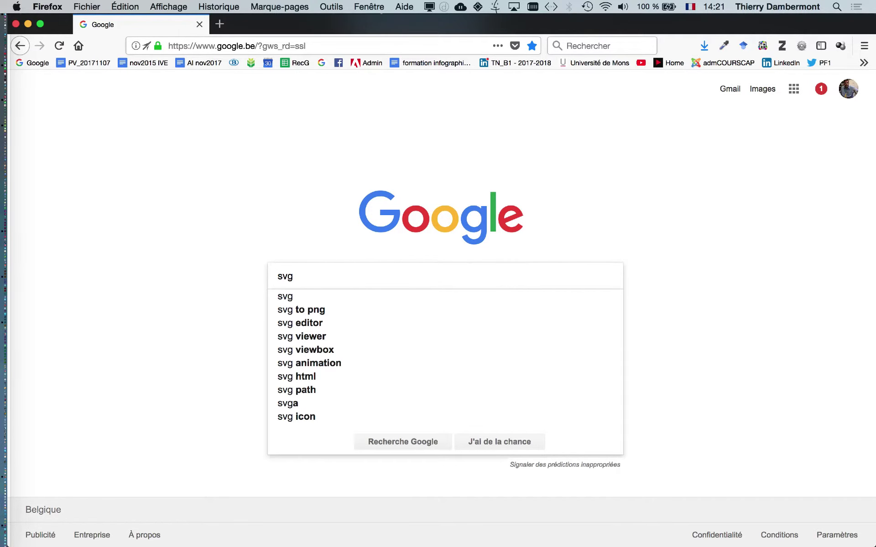
key(Return)
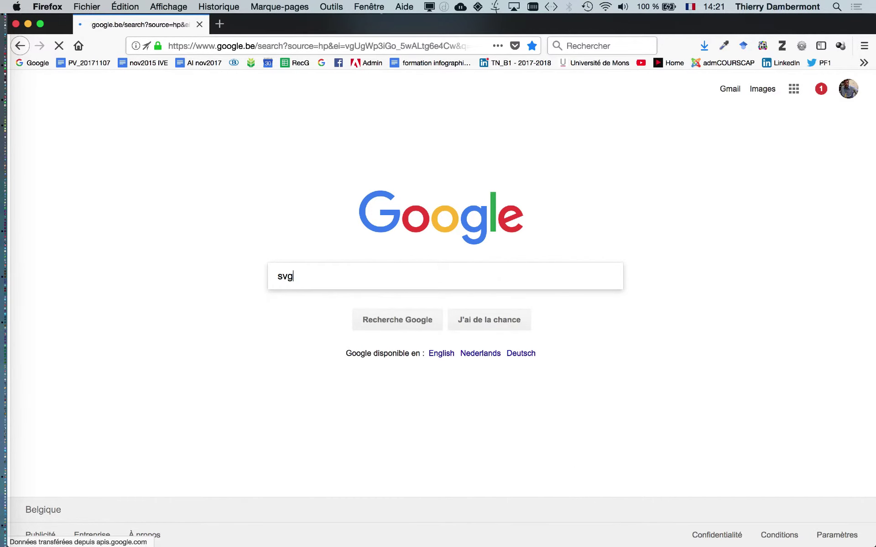
click(241, 280)
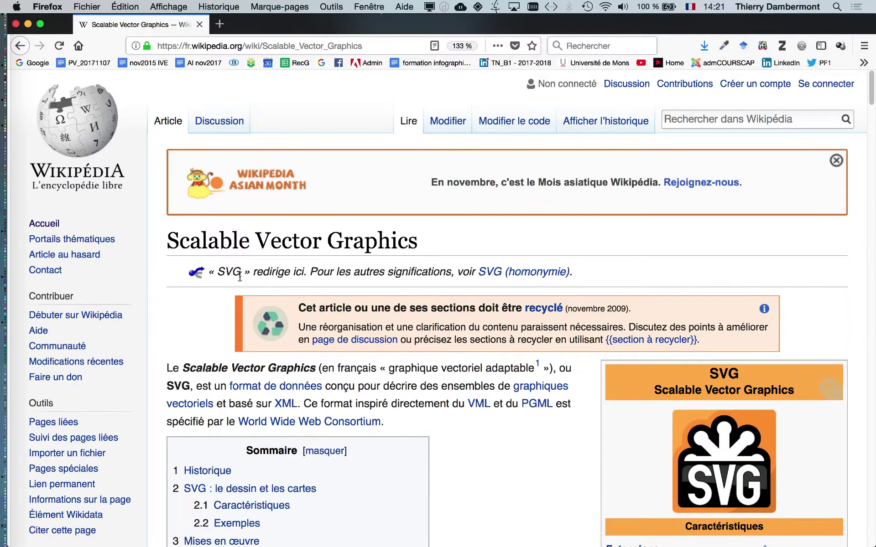
- Examine the SVG article's introduction, format details, raster versus vector illustration, and the Historique and Caractéristiques sections
scroll(240, 276, down, 5)
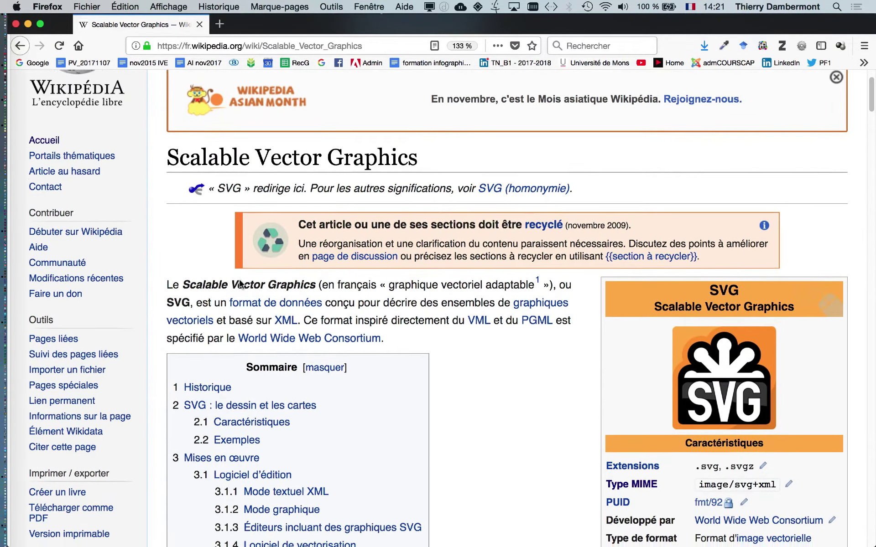
scroll(241, 283, down, 6)
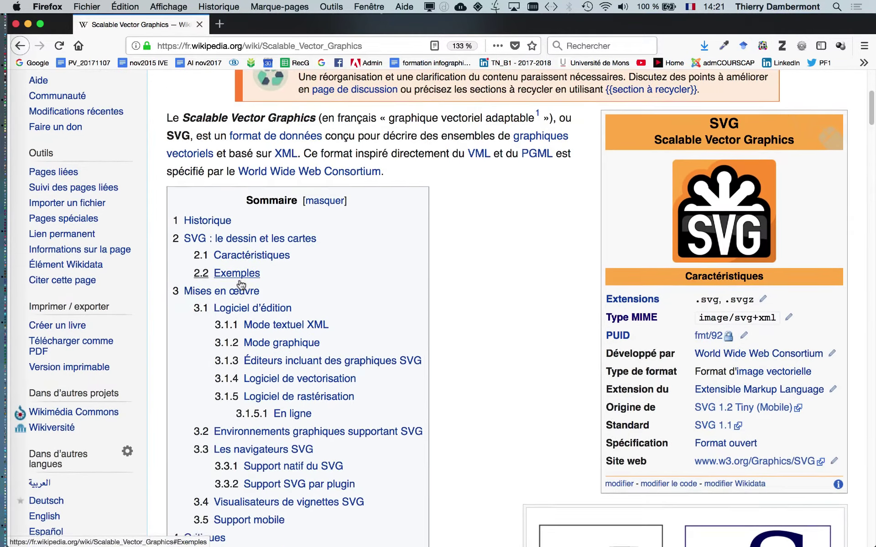
scroll(240, 284, down, 17)
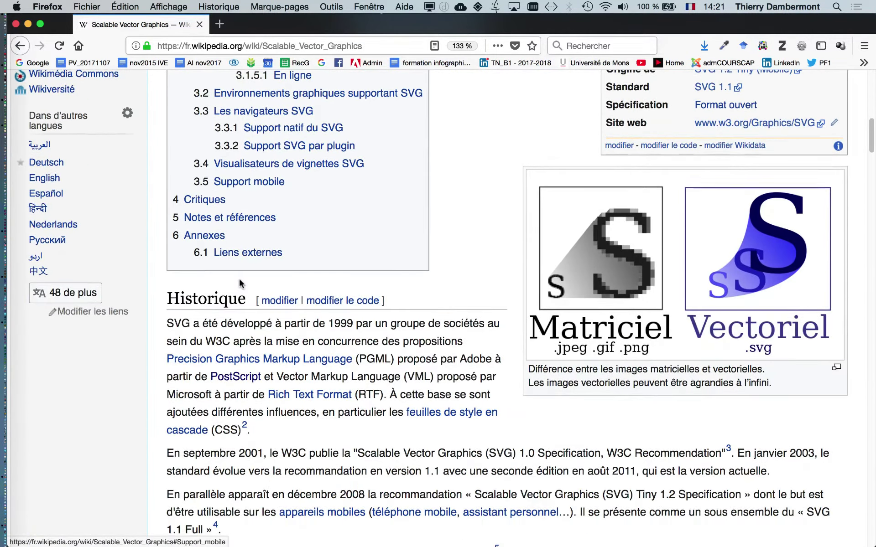
scroll(240, 279, down, 5)
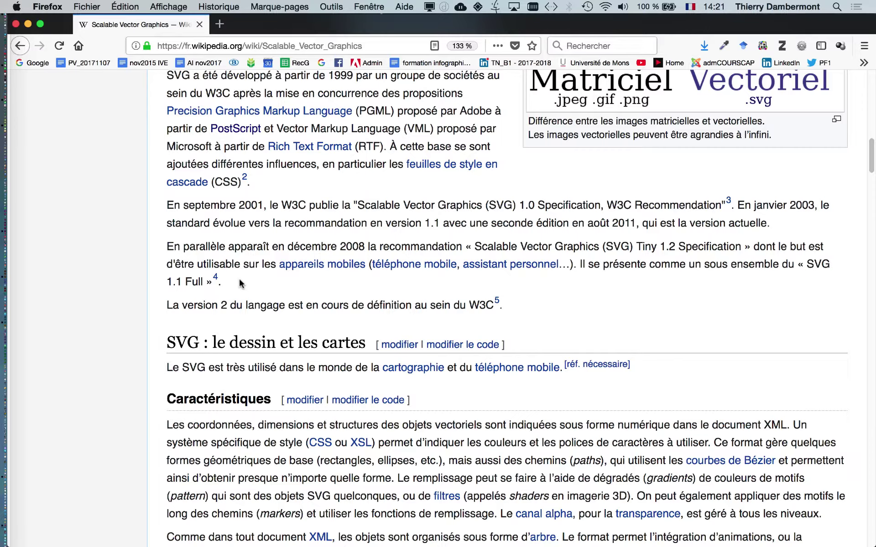
scroll(265, 281, down, 5)
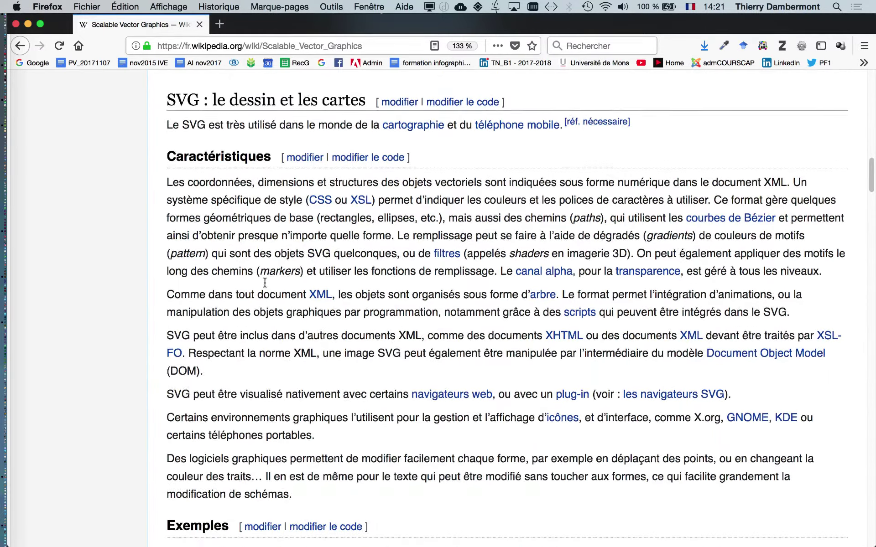
- Clear the Wikipedia article and the ice cream image window off the desktop, and switch to Adobe Photoshop CC 2017
key(Home)
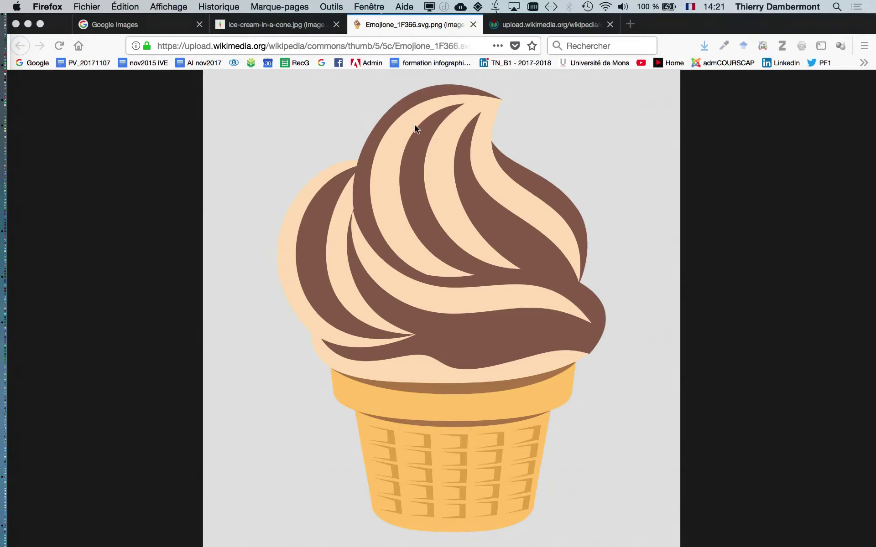
click(274, 143)
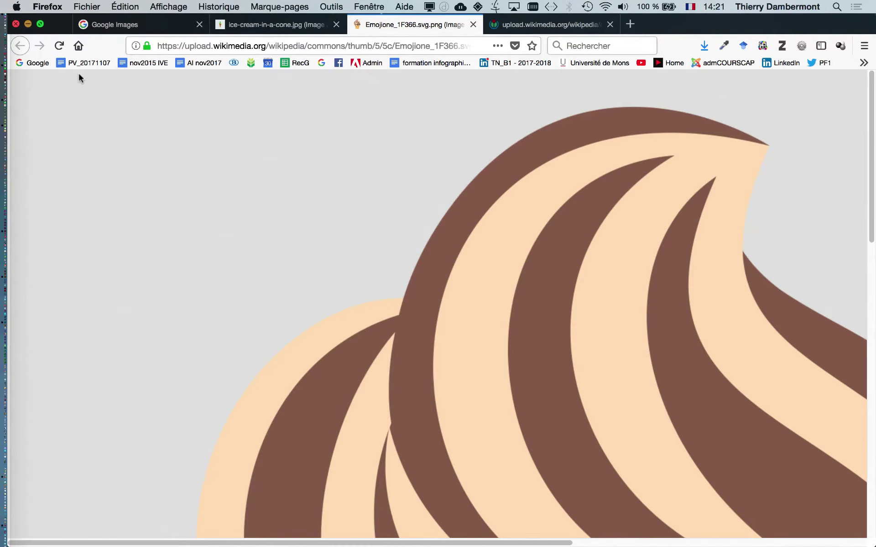
key(super+m)
key(super+Tab)
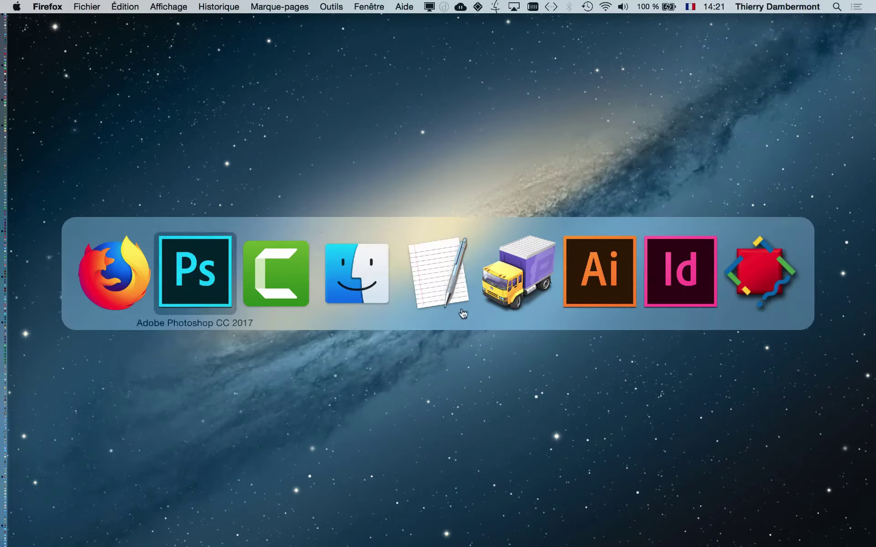
click(213, 286)
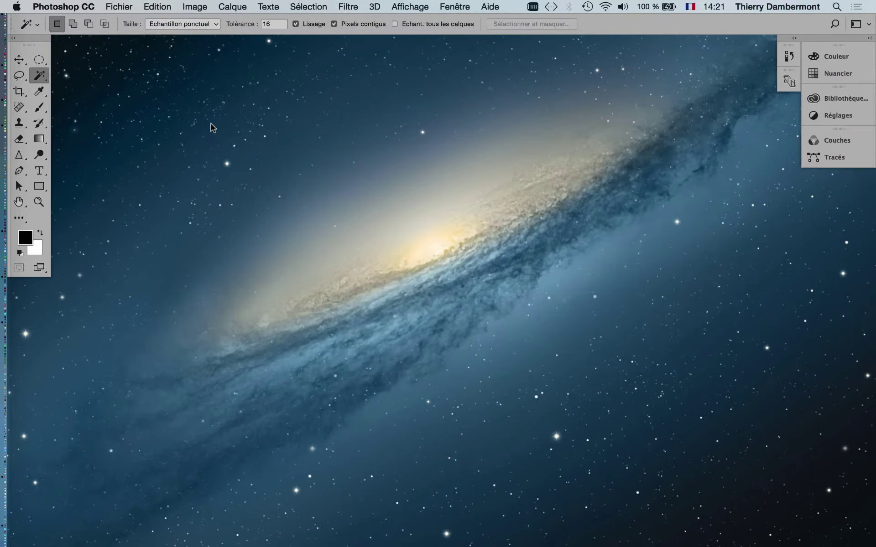